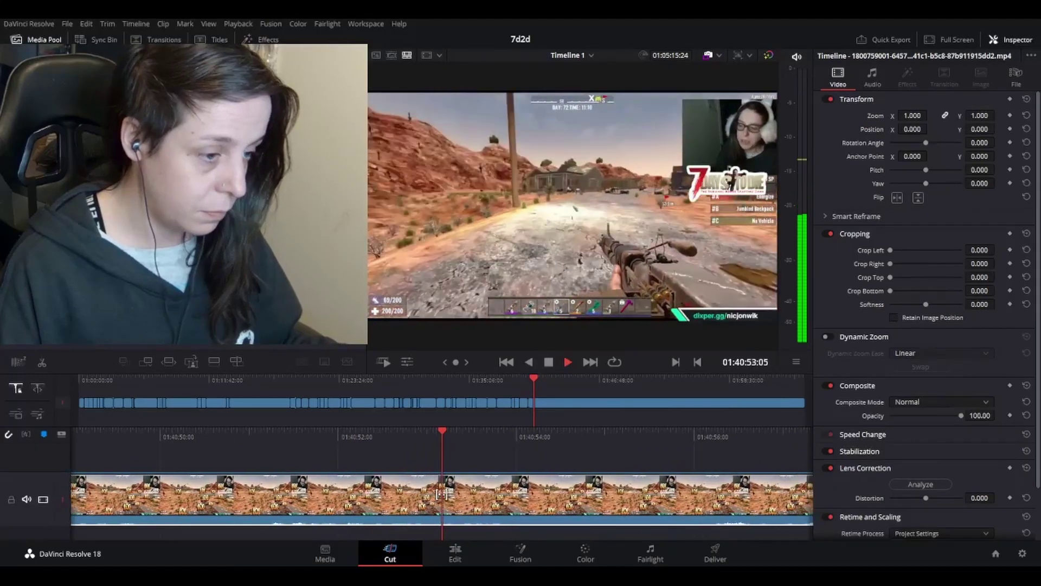
Step: Stop playback and shuttle back and forth through the footage around 01:41
key(space)
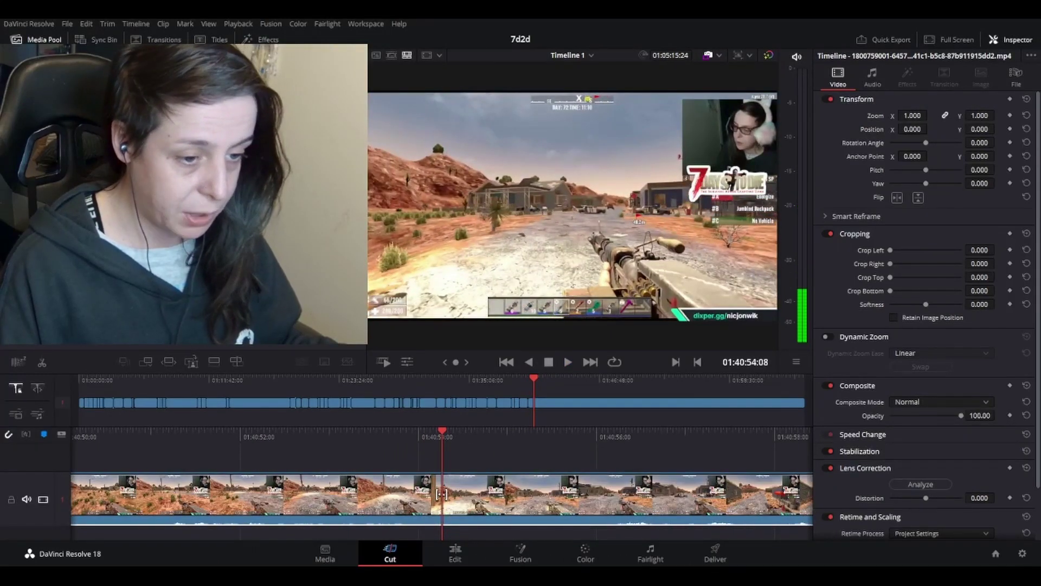
key(j)
key(Left)
key(Left)
key(Left)
key(Left)
key(space)
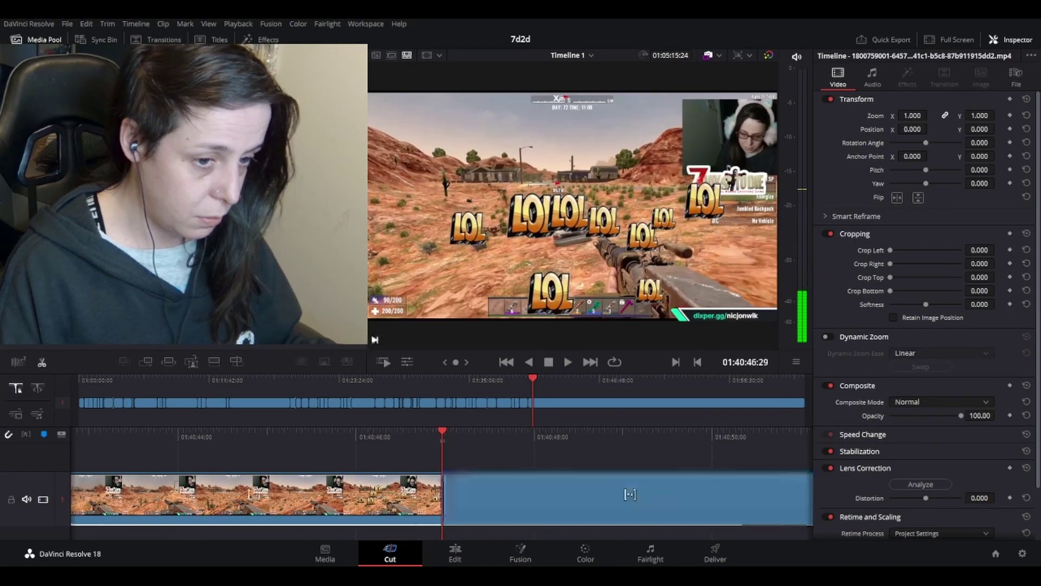
key(l)
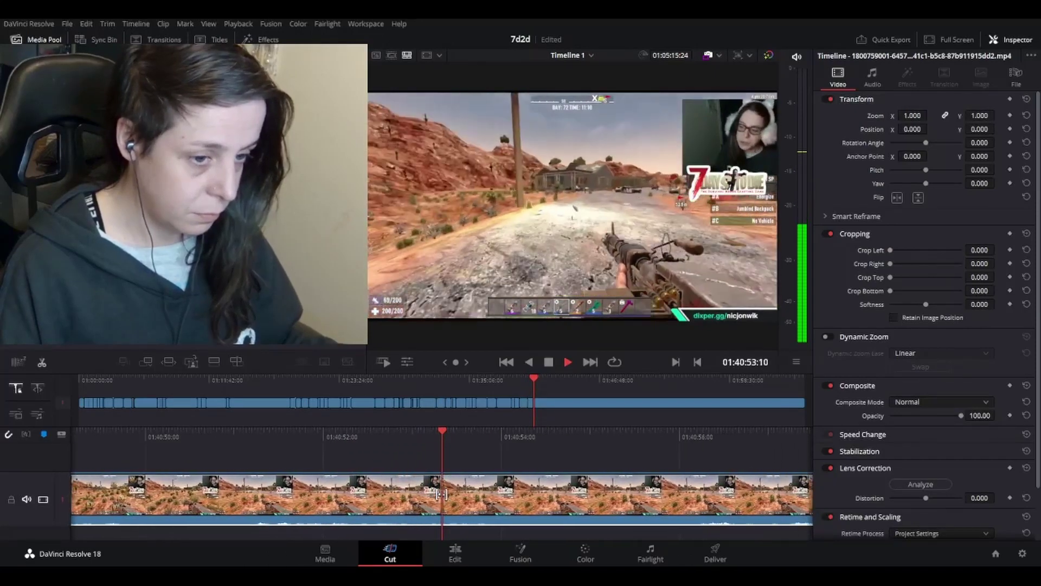
key(k)
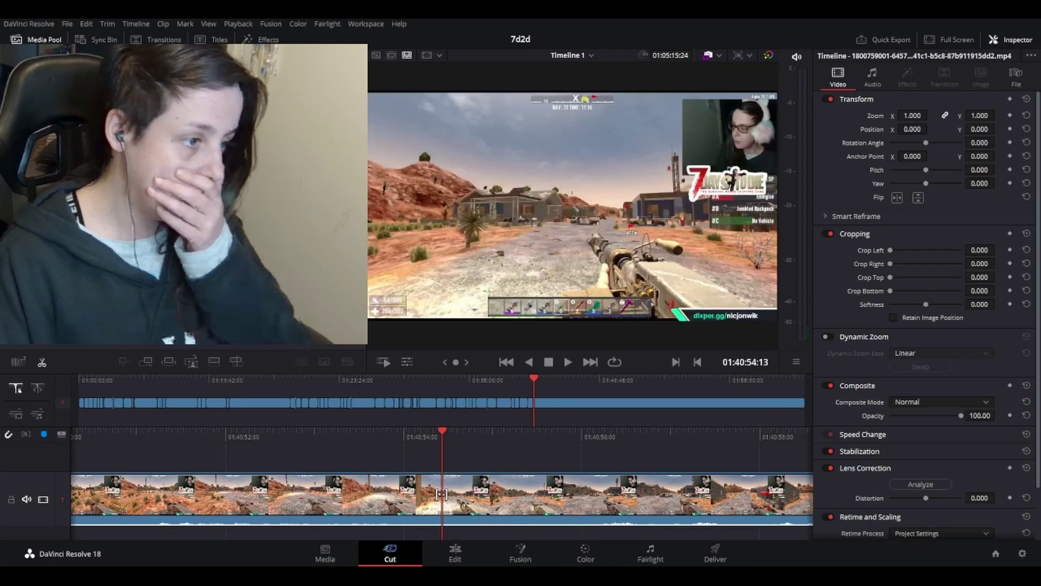
key(l)
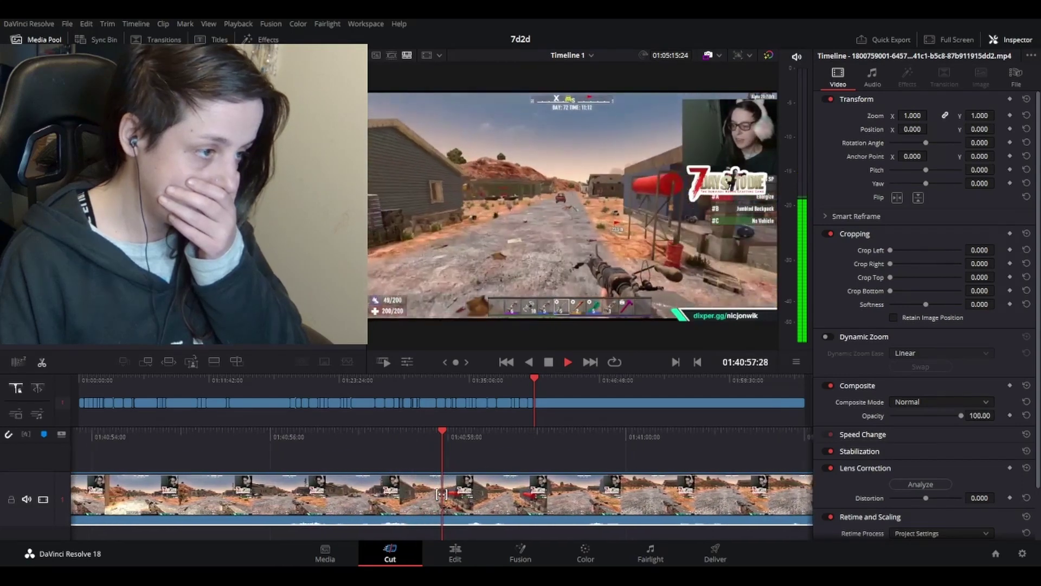
key(k)
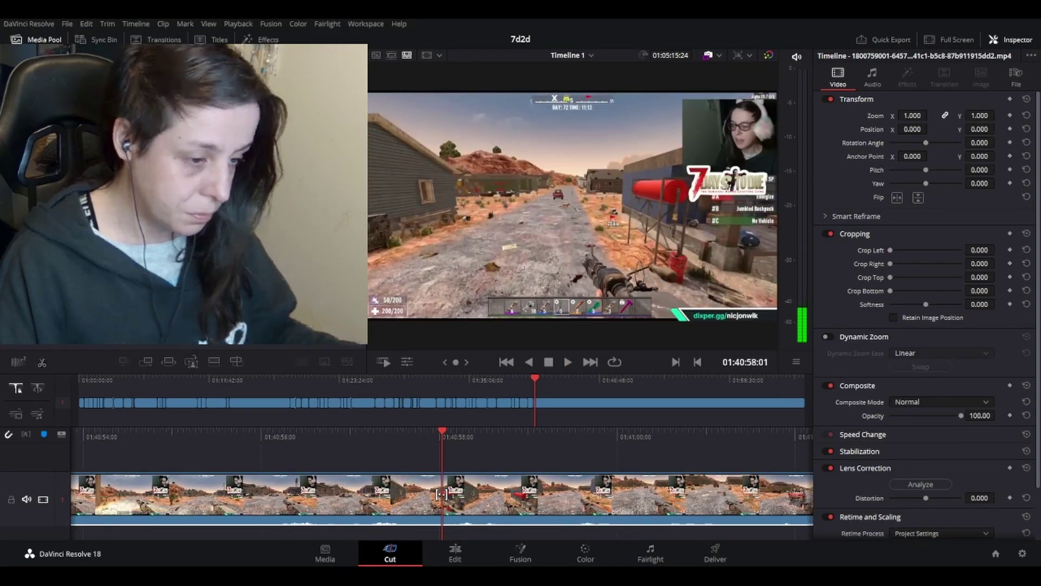
Step: Return to 01:40:46:29, replay to a pause, then rewind a couple of seconds
key(j)
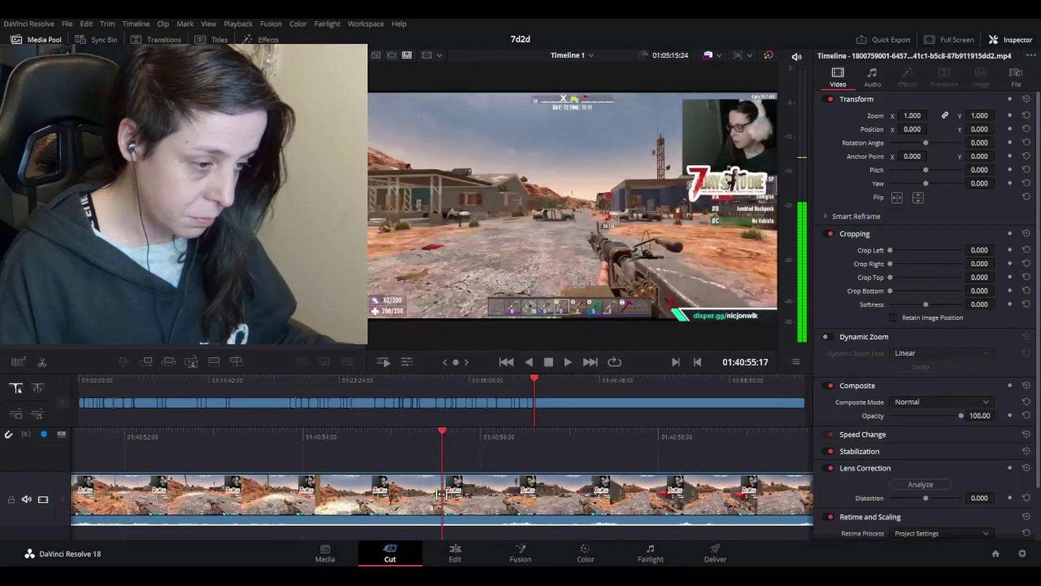
key(l)
key(k)
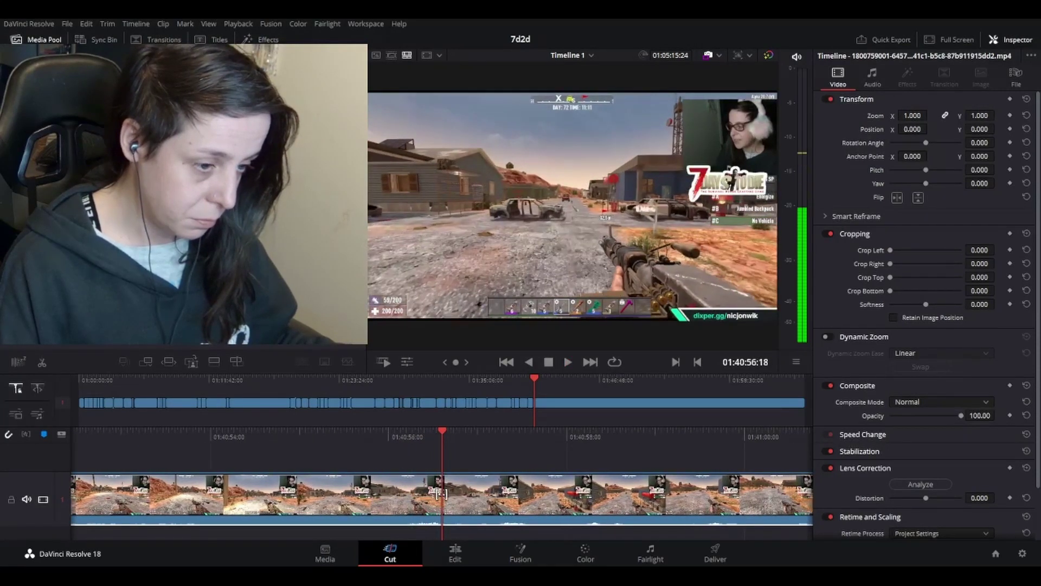
key(j)
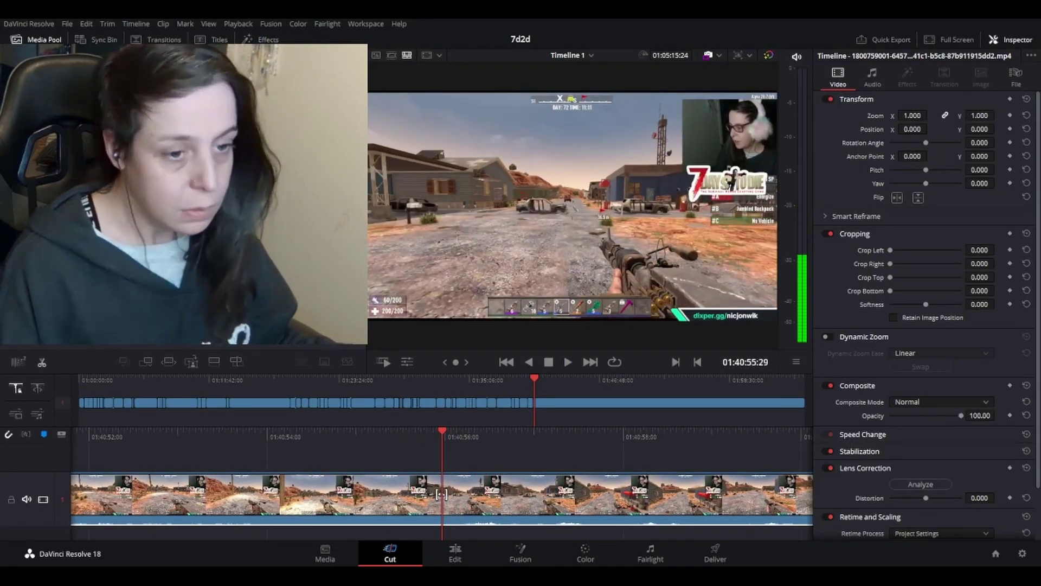
key(j)
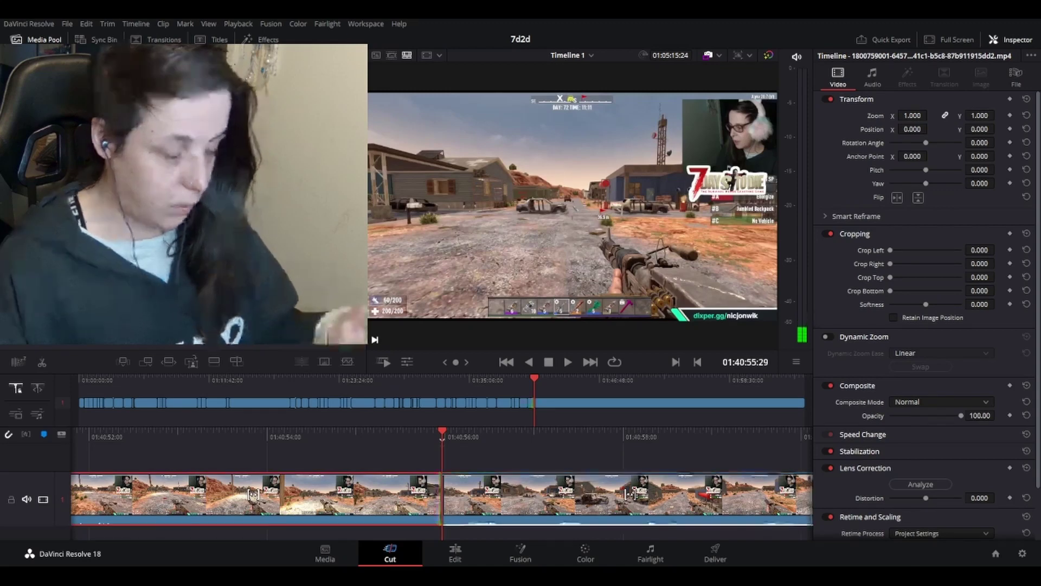
key(k)
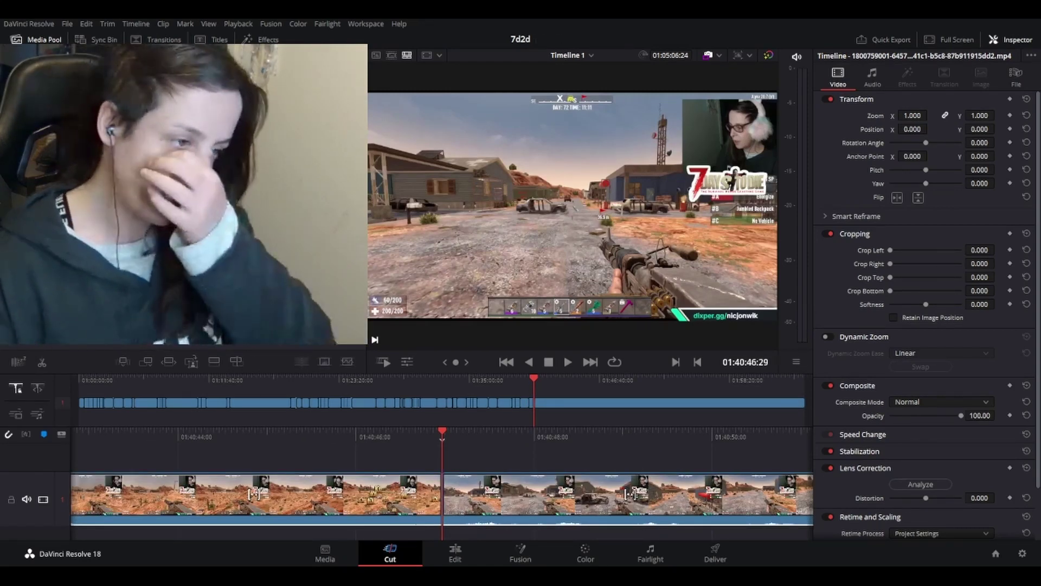
key(space)
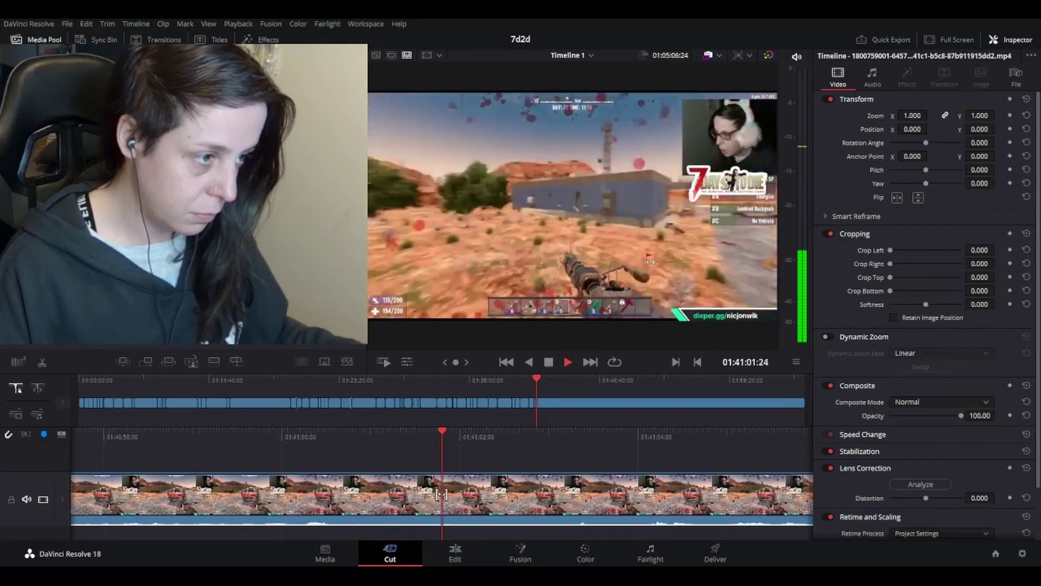
key(space)
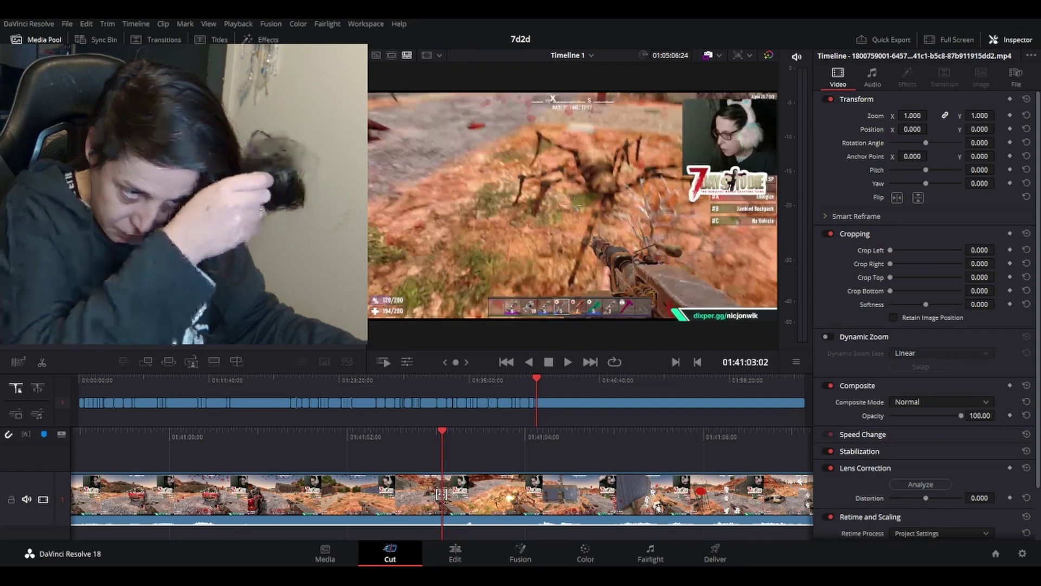
key(j)
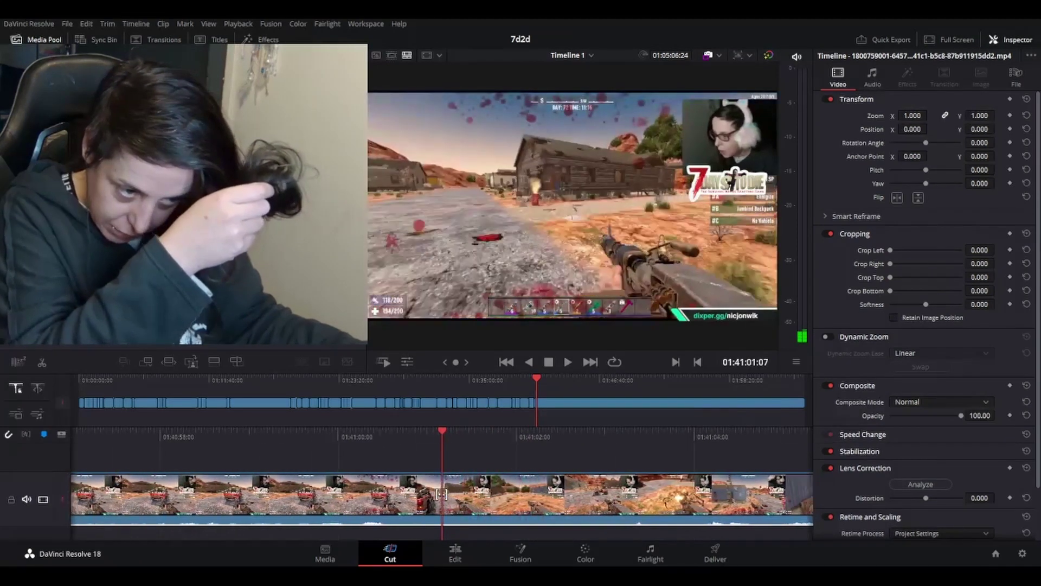
Step: Rewind the playhead further back to 01:41:00:10
key(j)
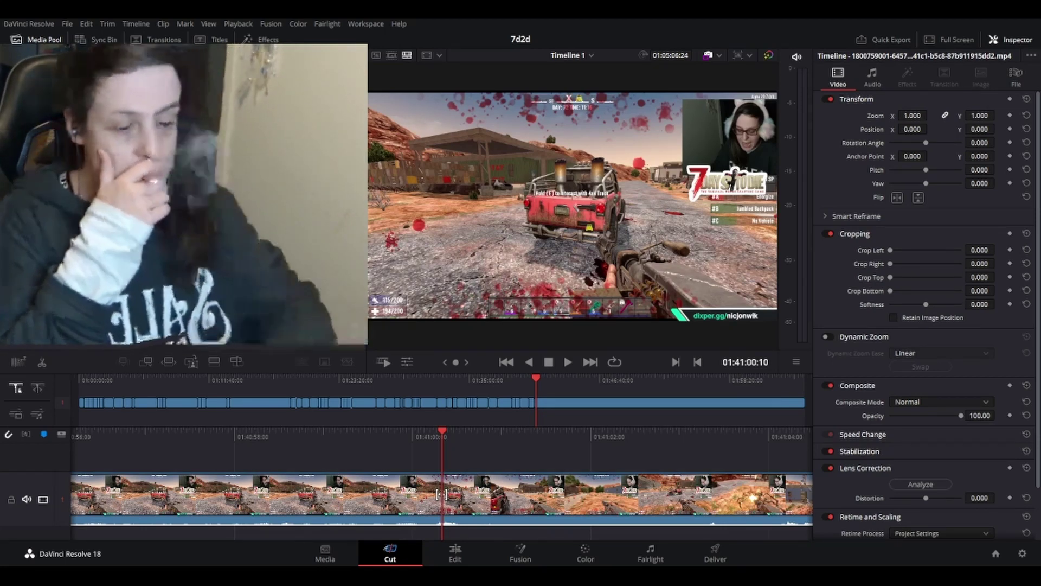
Step: Play the footage forward from 01:41:00 until it pauses at 01:41:21:17
key(space)
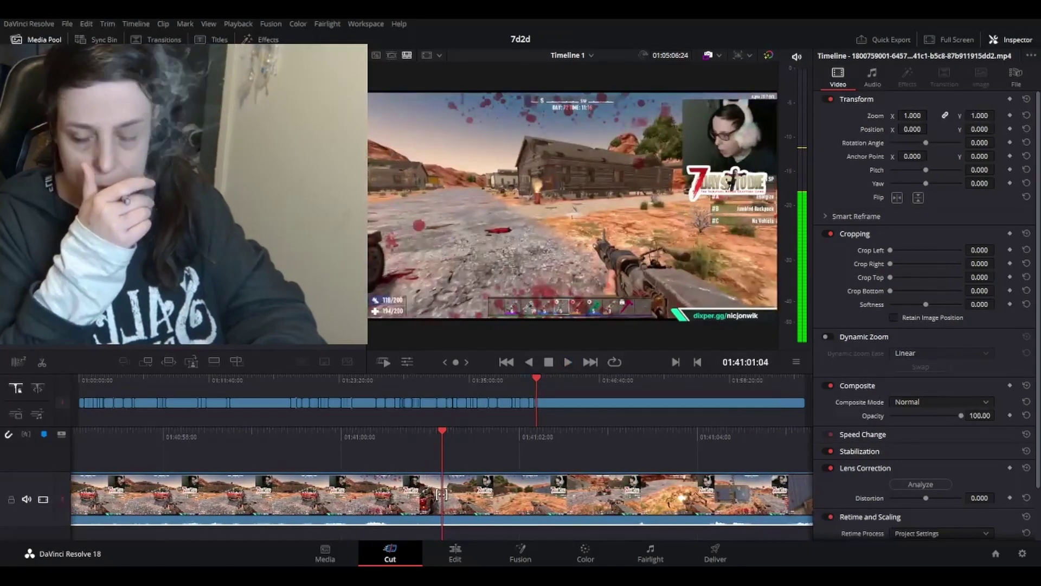
key(space)
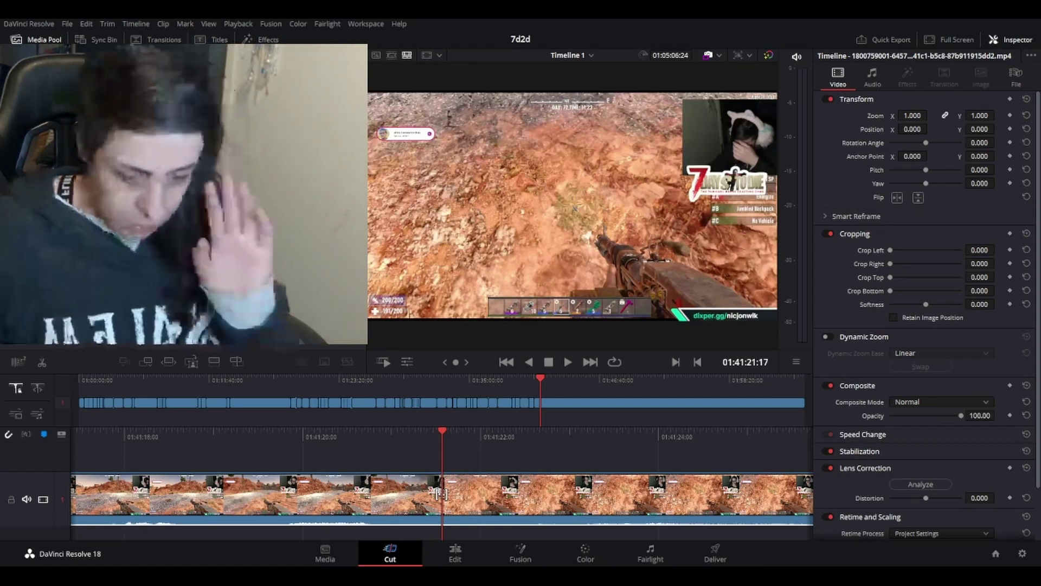
Step: Play onward through the footage, pausing at 01:41:56:23
key(space)
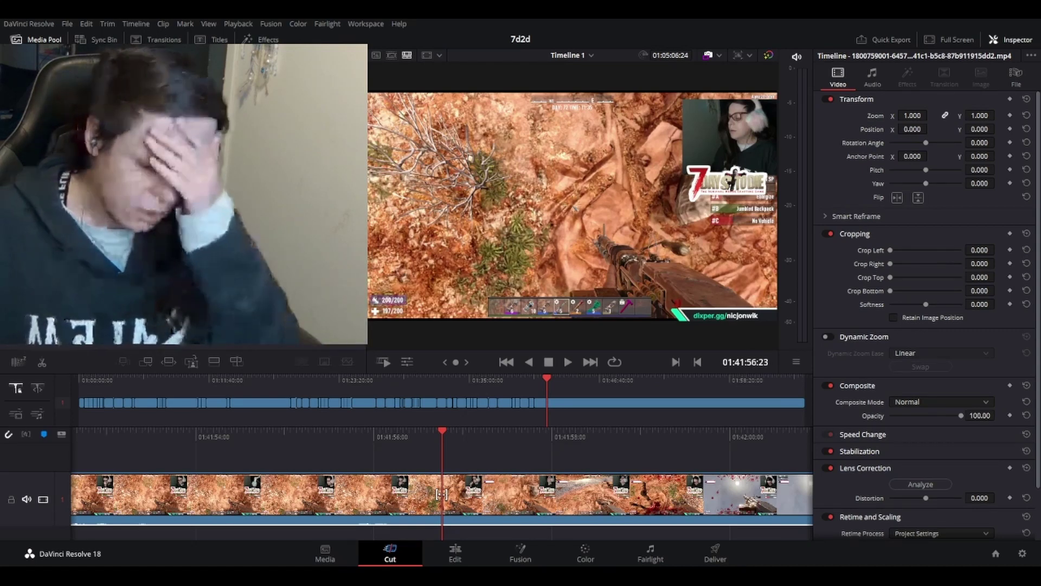
Step: Resume playback from 01:41:57 and let it run to about 01:42:21
key(space)
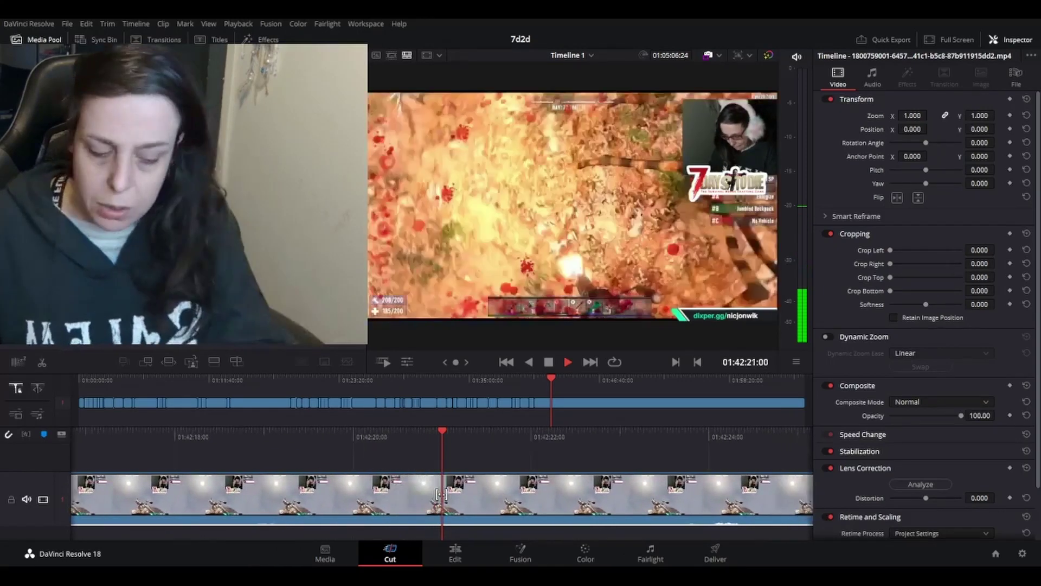
Step: Pause at 01:42:21:03, then resume playing toward 01:43:14
key(space)
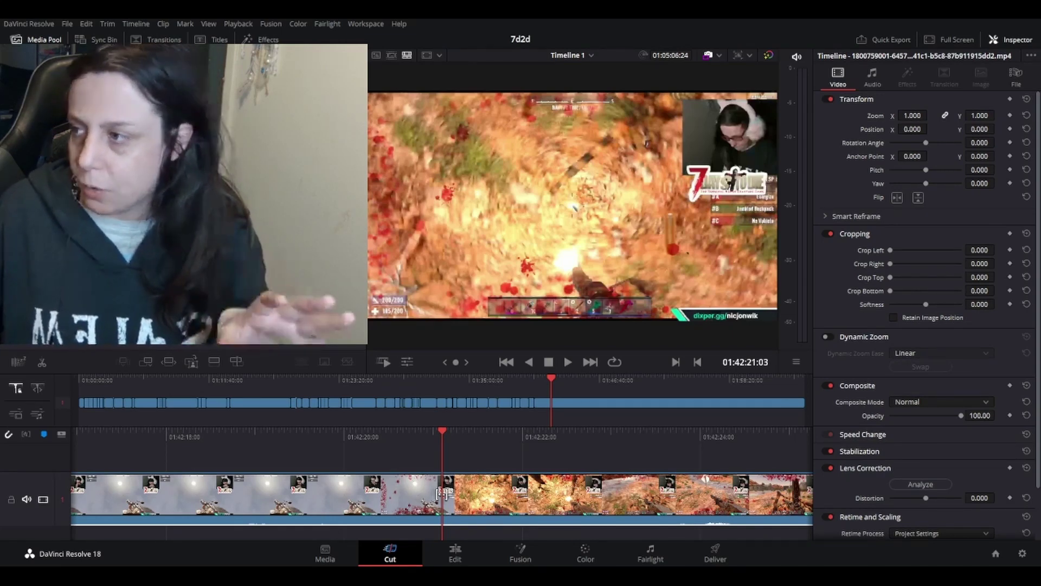
key(space)
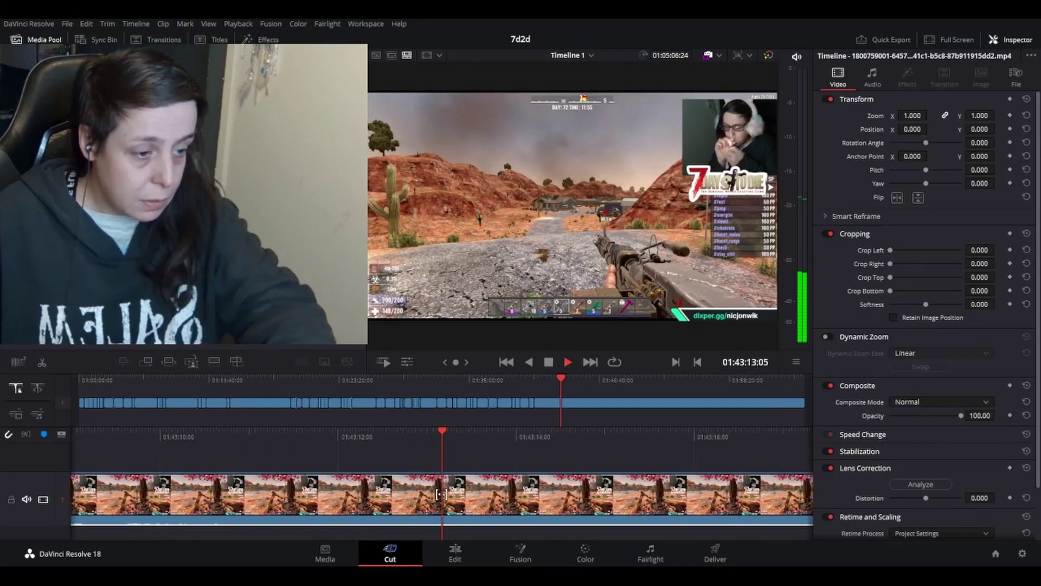
Step: Stop playback at 01:43:14:08 and split the clip at that point
key(space)
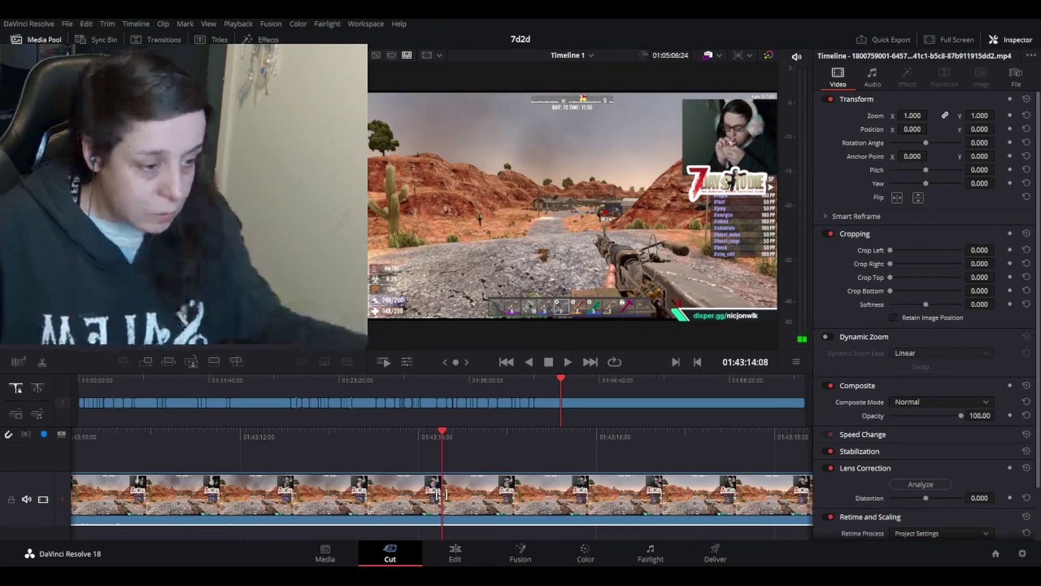
key(ctrl+backslash)
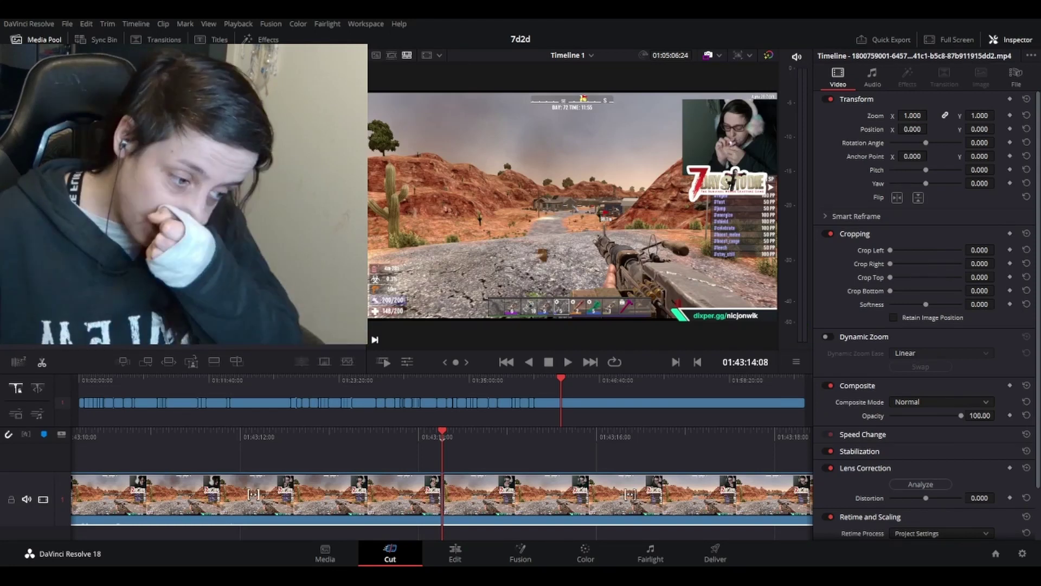